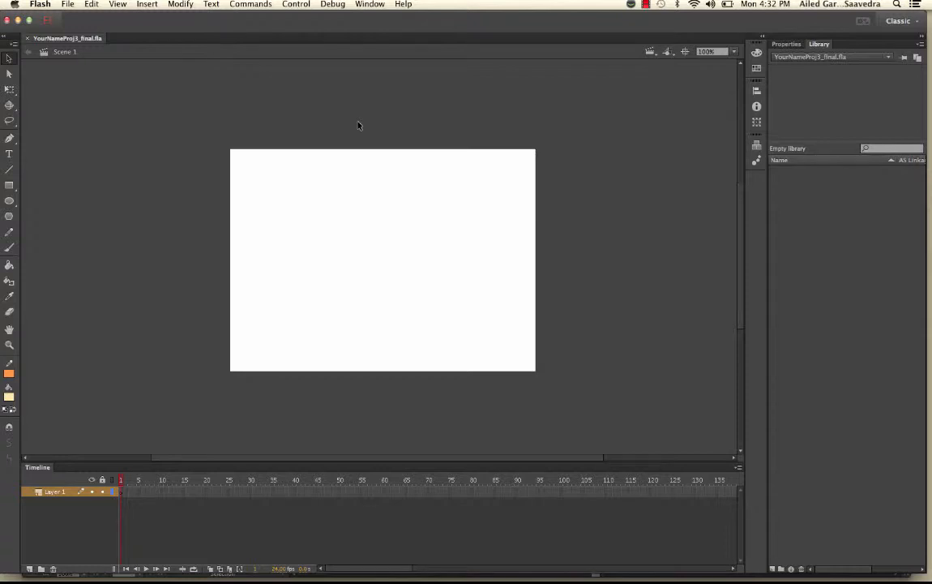
Step: Import the project's Illustrator .ai artwork file to the stage, bringing up its import options
{"action": "left_click", "coordinate": [68, 3]}
{"action": "mouse_move", "coordinate": [137, 148]}
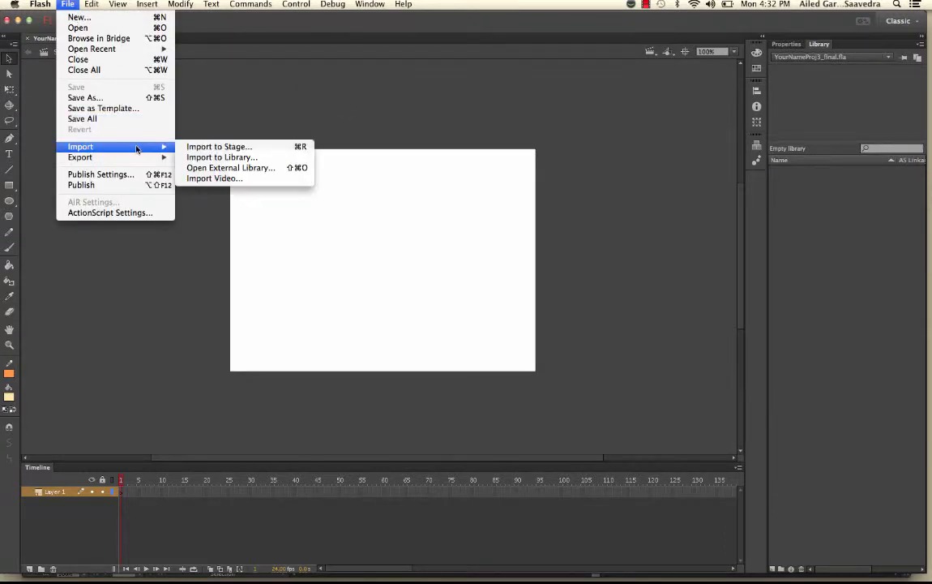
{"action": "left_click", "coordinate": [203, 148]}
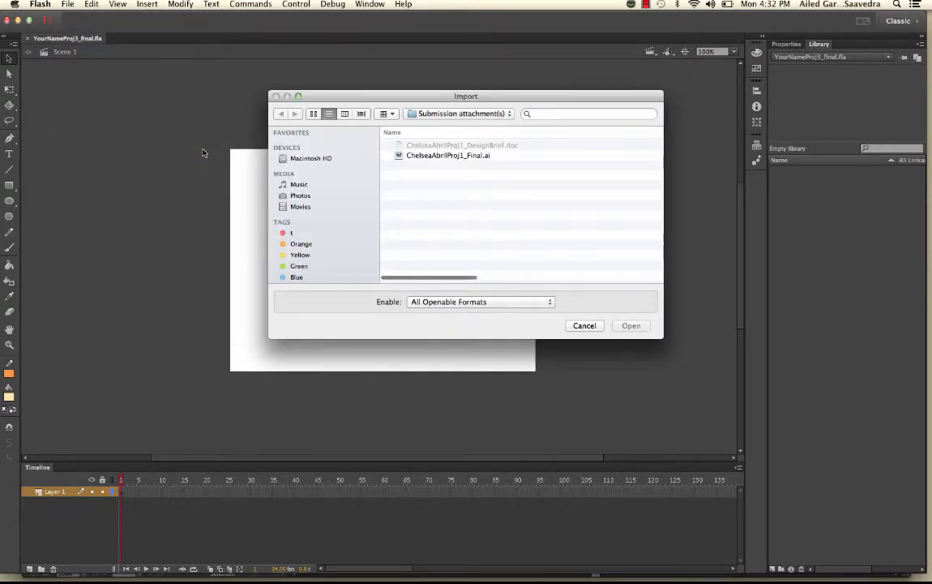
{"action": "left_click", "coordinate": [398, 155]}
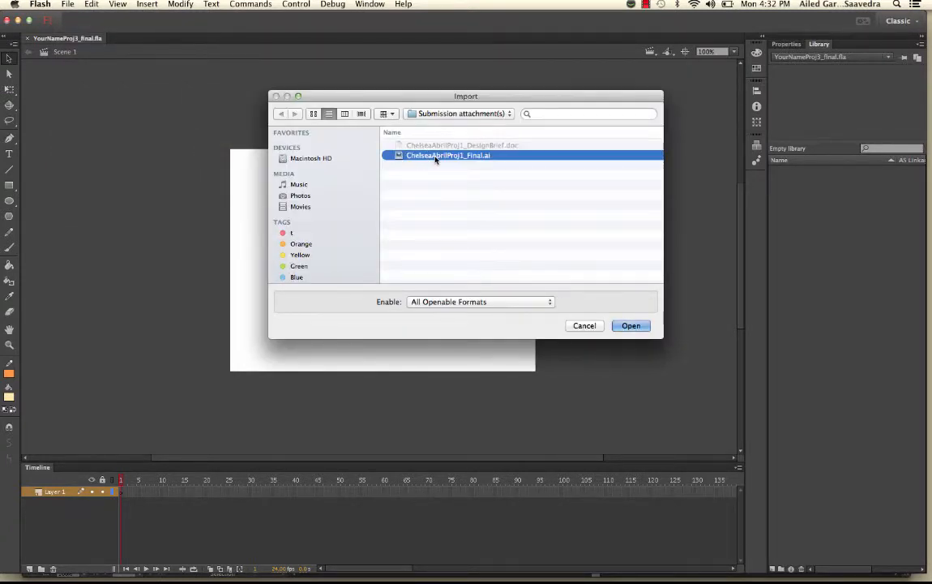
{"action": "left_click", "coordinate": [637, 325]}
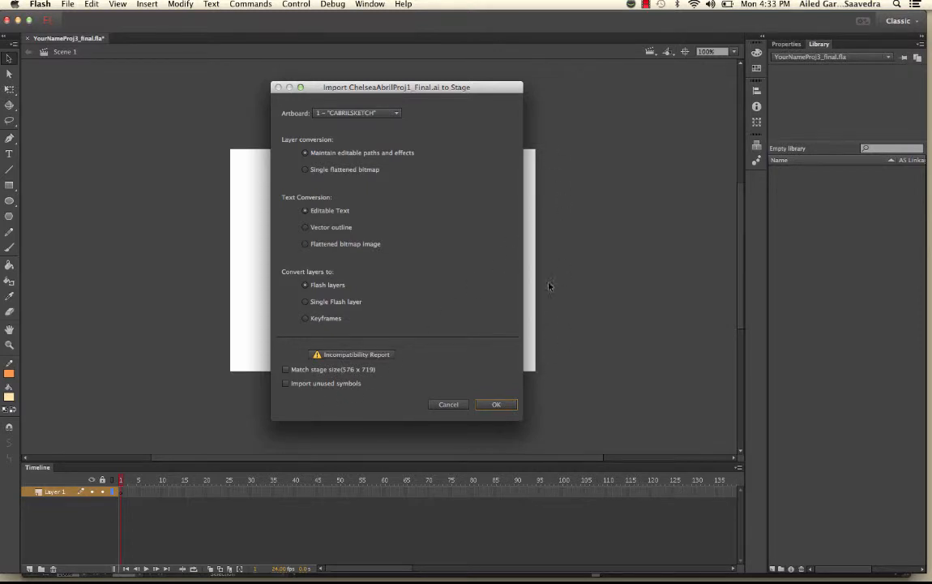
Step: Accept the import settings, check the 42 imported Library items, then select the Border panel
{"action": "left_click", "coordinate": [497, 403]}
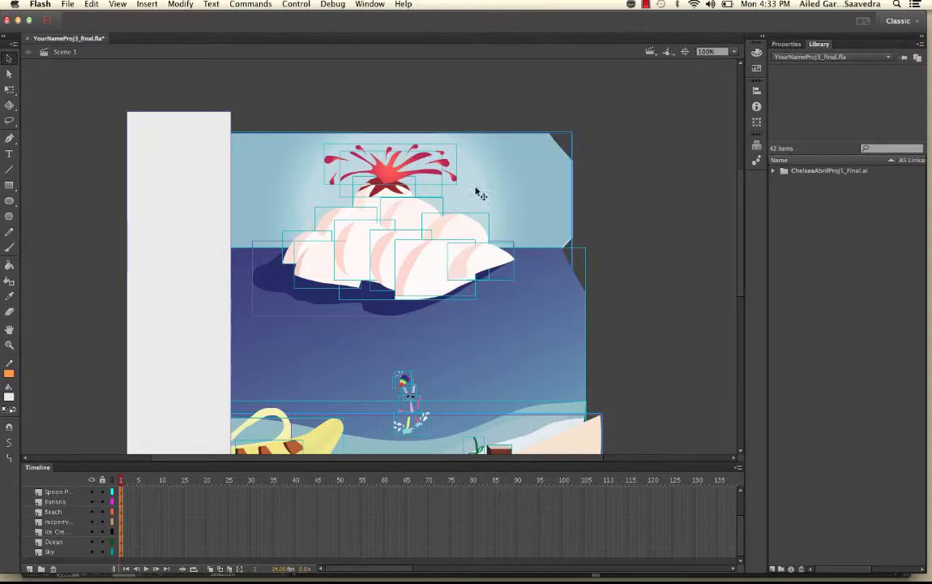
{"action": "left_click", "coordinate": [783, 171]}
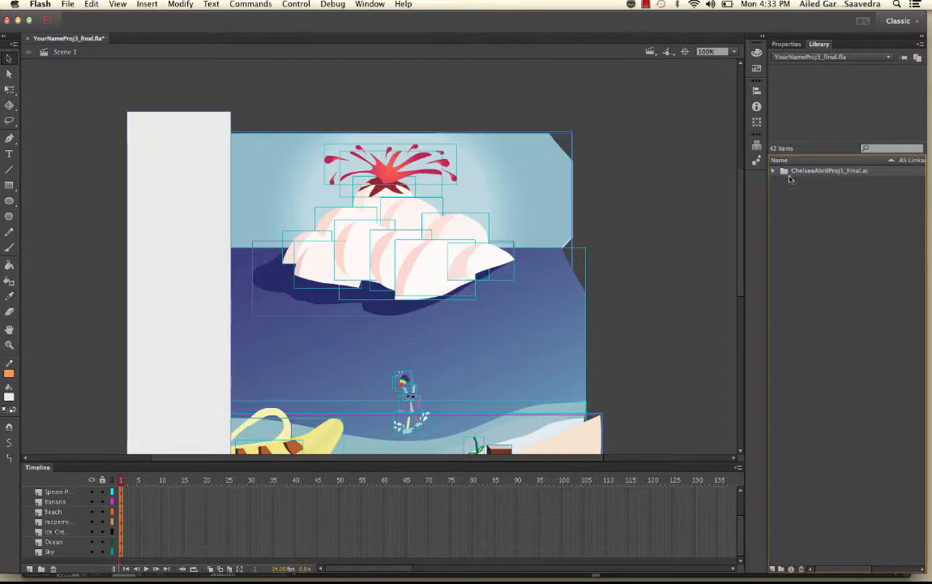
{"action": "left_click", "coordinate": [569, 92]}
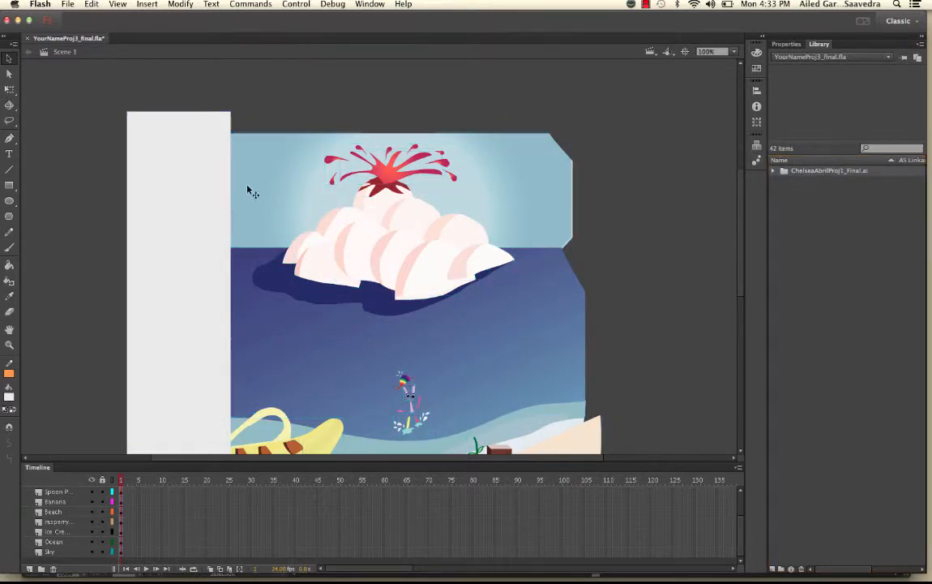
{"action": "left_click", "coordinate": [192, 155]}
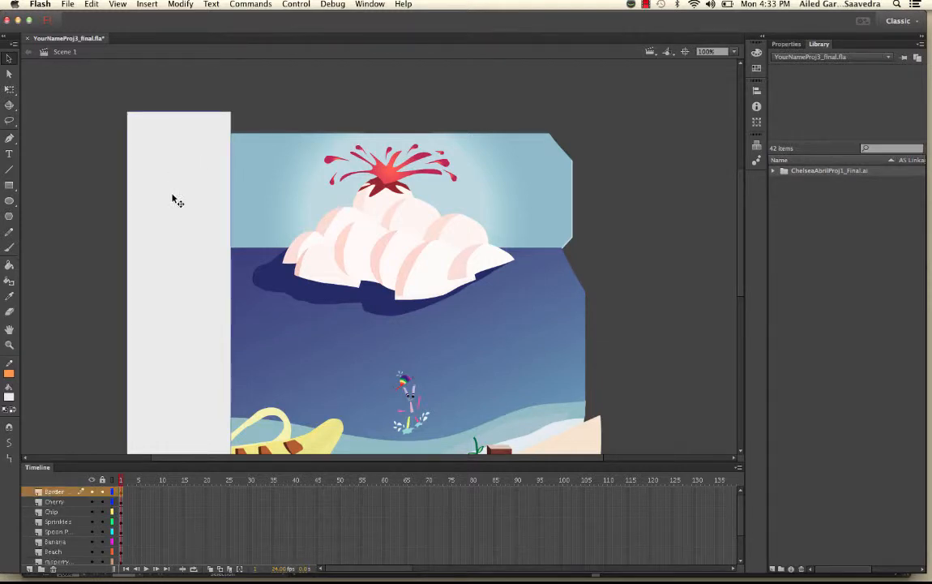
Step: Delete the white border panels on the left and bottom of the scene
{"action": "key", "text": "Delete"}
{"action": "scroll", "coordinate": [164, 178], "scroll_direction": "down", "scroll_amount": 5}
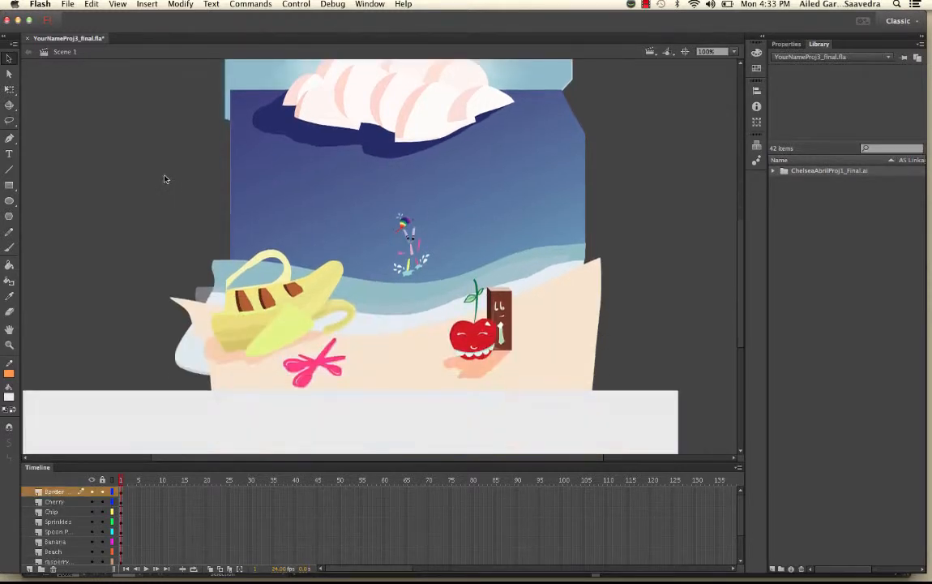
{"action": "left_click", "coordinate": [185, 413]}
{"action": "key", "text": "Delete"}
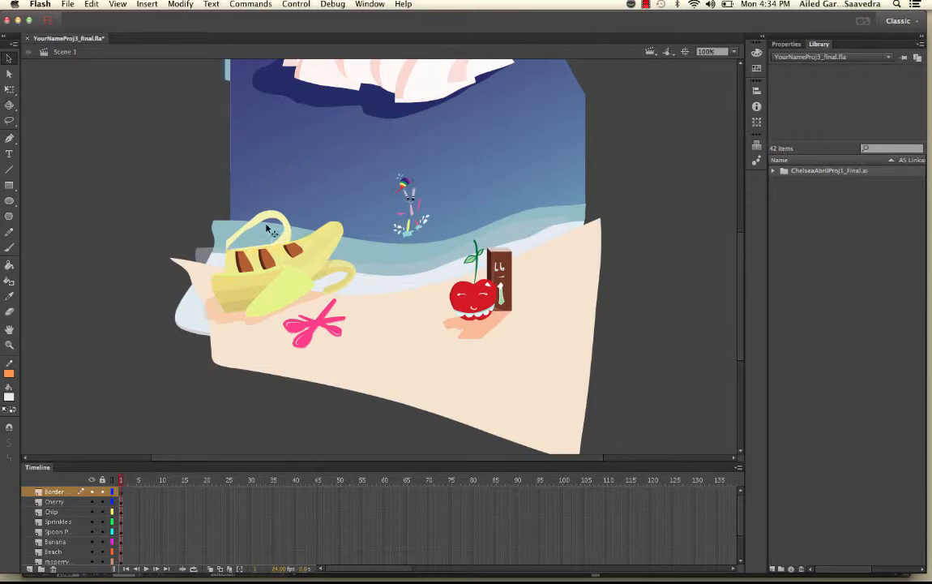
{"action": "left_click", "coordinate": [314, 261]}
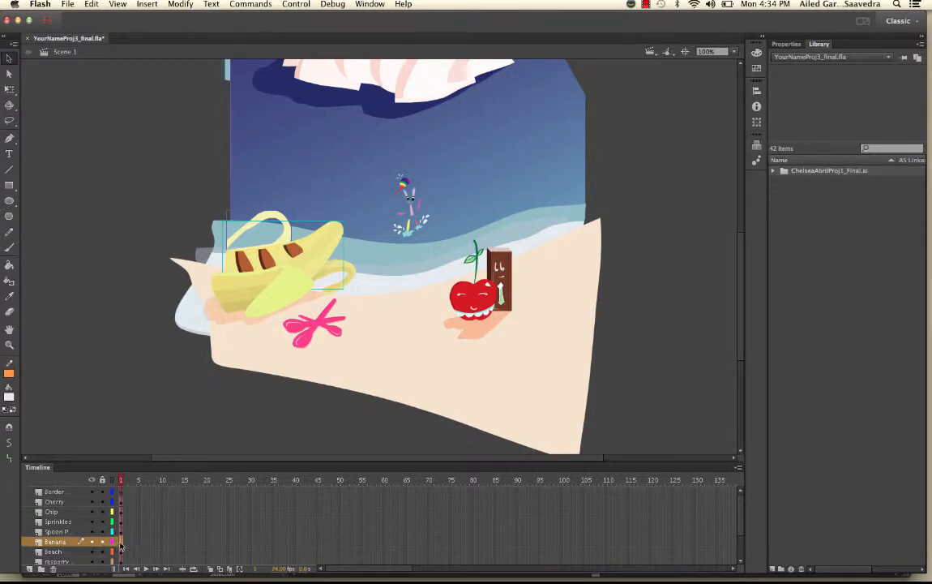
Step: Select all art on the Banana layer and convert it to a Graphic symbol named banana
{"action": "left_click", "coordinate": [120, 545]}
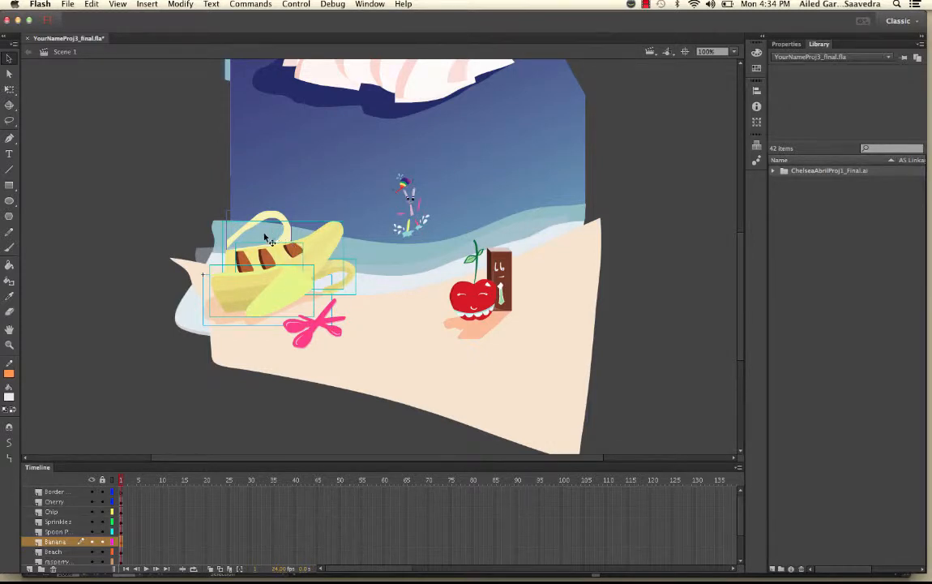
{"action": "left_click", "coordinate": [91, 542]}
{"action": "left_click", "coordinate": [91, 543]}
{"action": "left_click", "coordinate": [91, 543]}
{"action": "left_click", "coordinate": [91, 542]}
{"action": "right_click", "coordinate": [289, 274]}
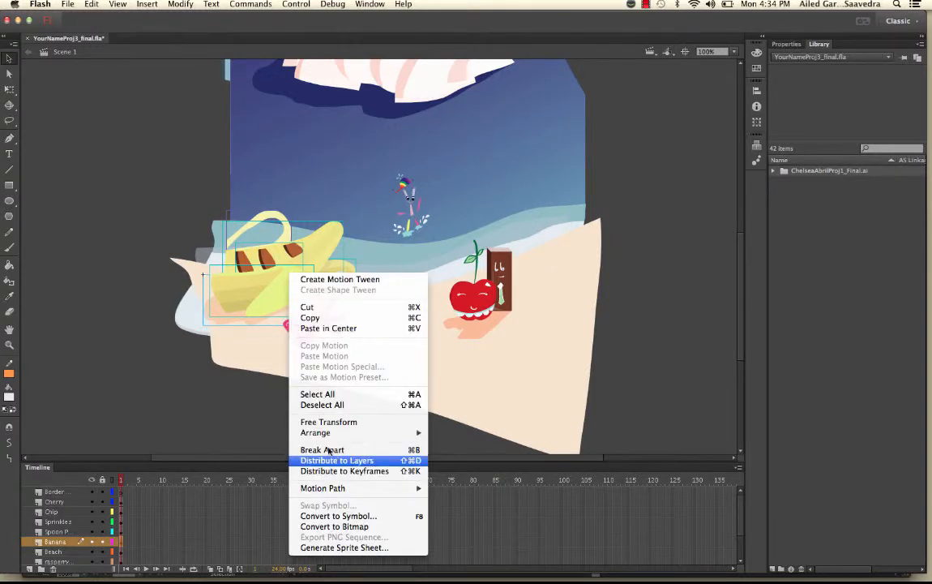
{"action": "left_click", "coordinate": [332, 515]}
{"action": "type", "text": "B"}
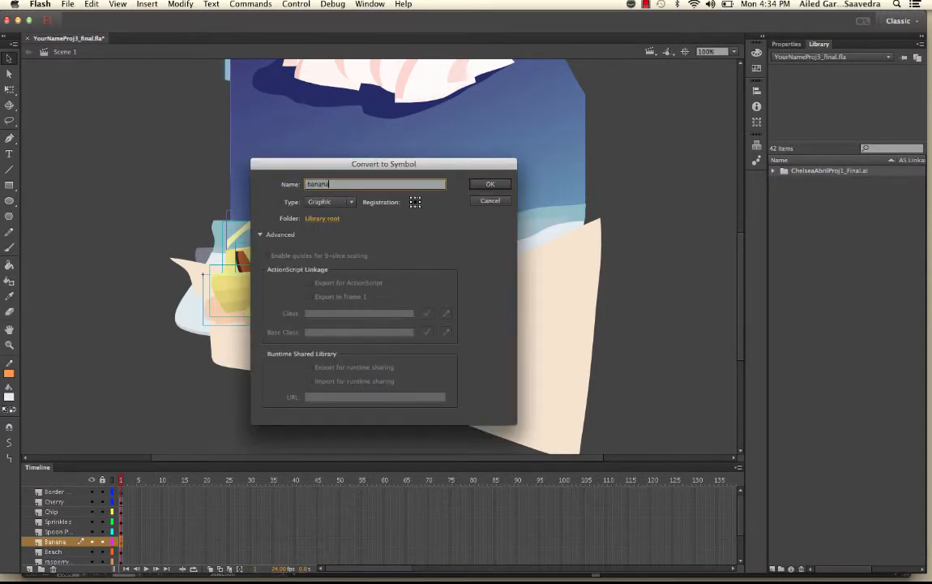
{"action": "left_click", "coordinate": [415, 204]}
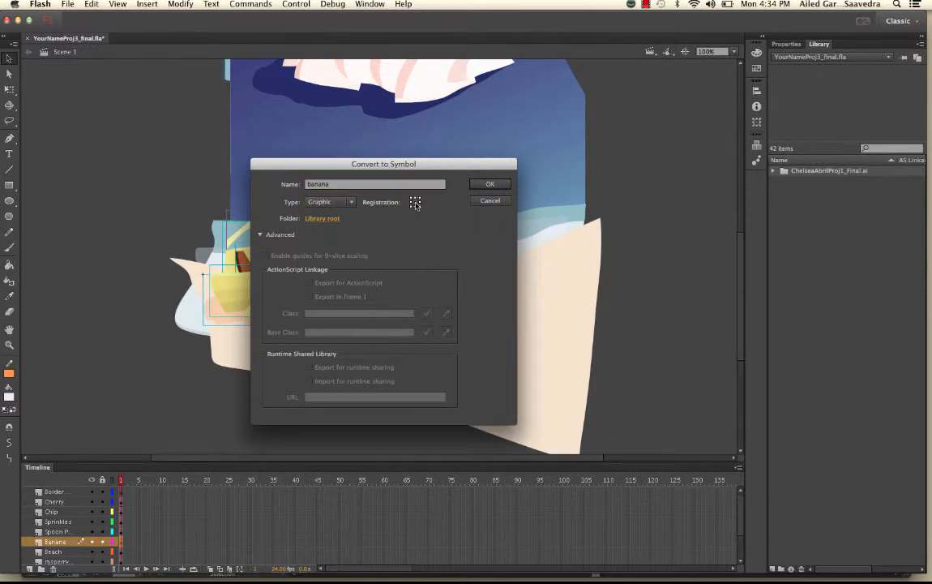
{"action": "left_click", "coordinate": [488, 185]}
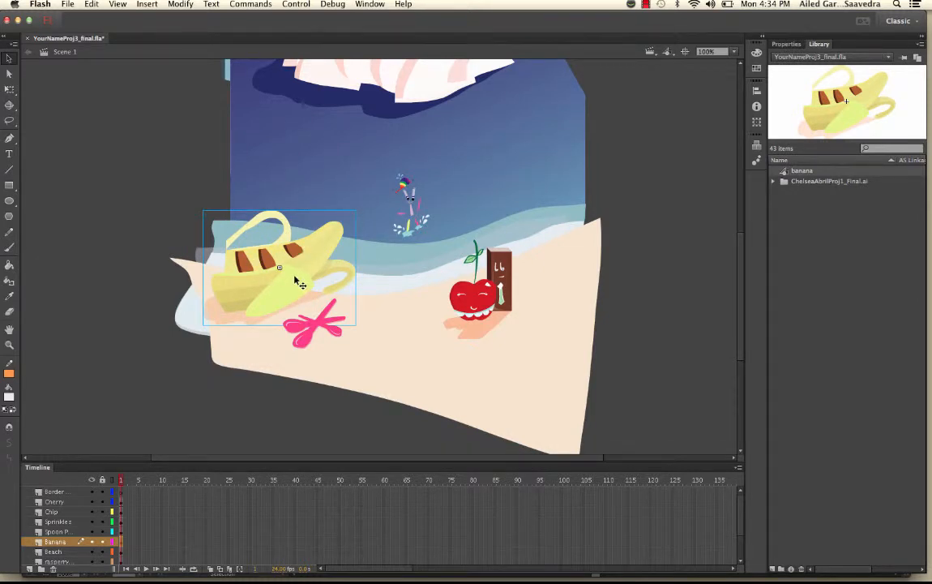
Step: Remove the banana from the stage and convert the pink spoon art into a Graphic symbol named spoons
{"action": "key", "text": "Delete"}
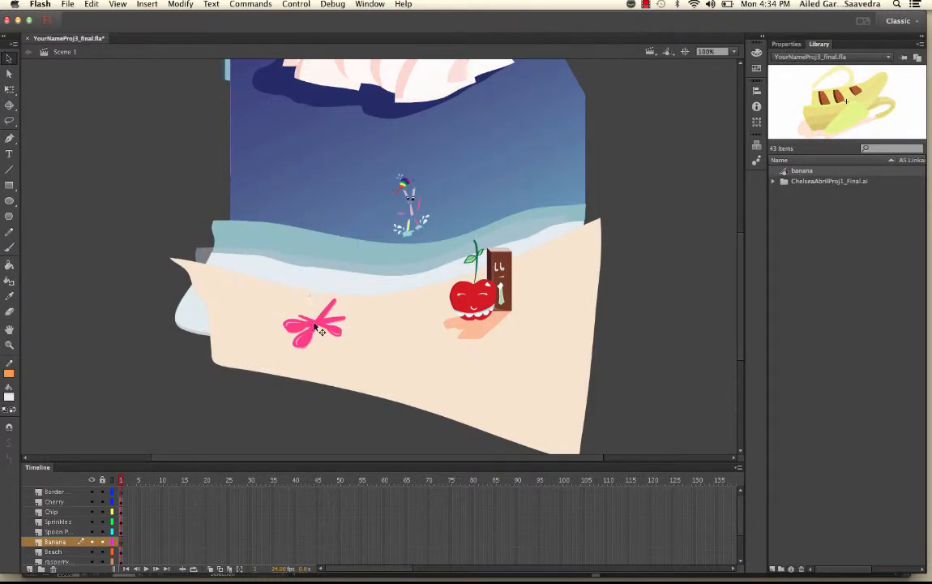
{"action": "left_click", "coordinate": [295, 331]}
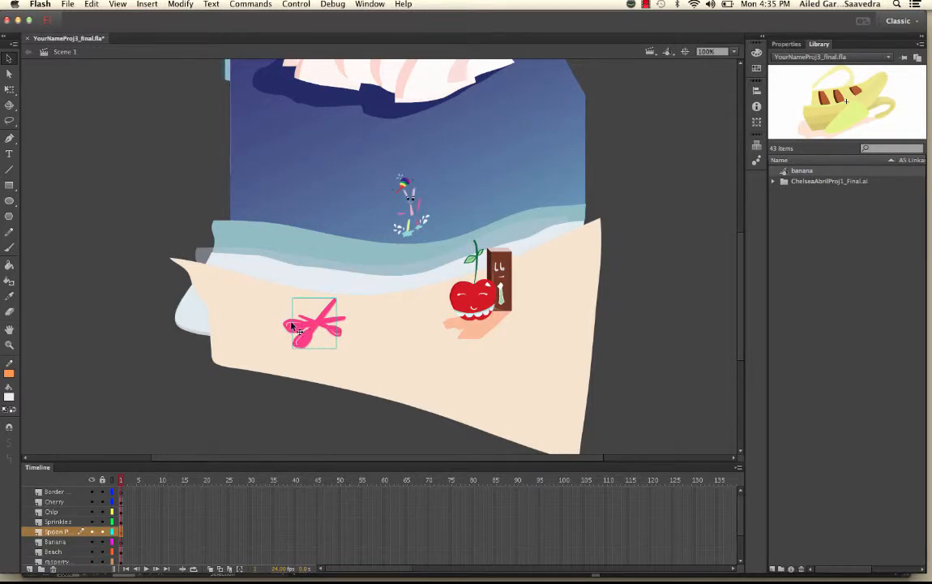
{"action": "left_click", "coordinate": [121, 532]}
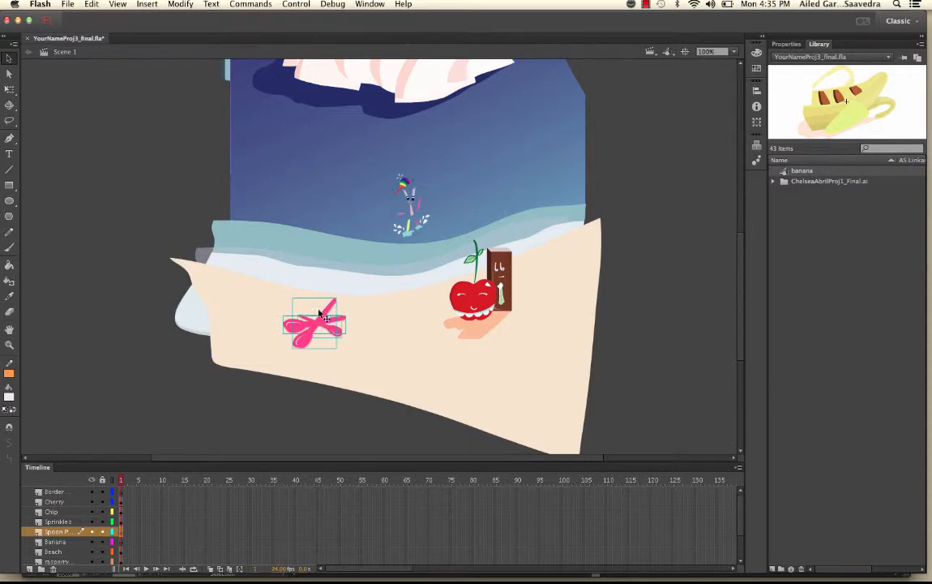
{"action": "left_click", "coordinate": [92, 532]}
{"action": "left_click", "coordinate": [93, 531]}
{"action": "left_click", "coordinate": [92, 531]}
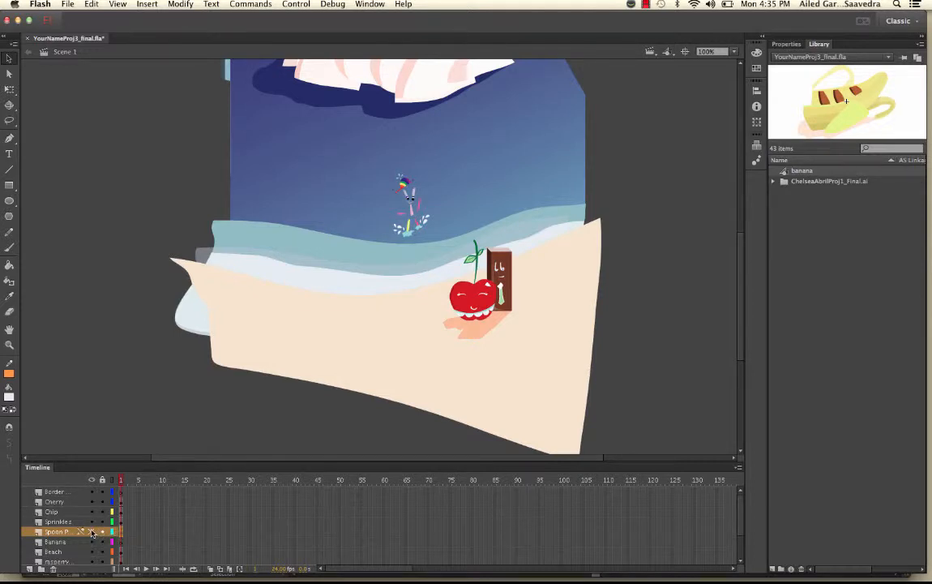
{"action": "left_click", "coordinate": [93, 532]}
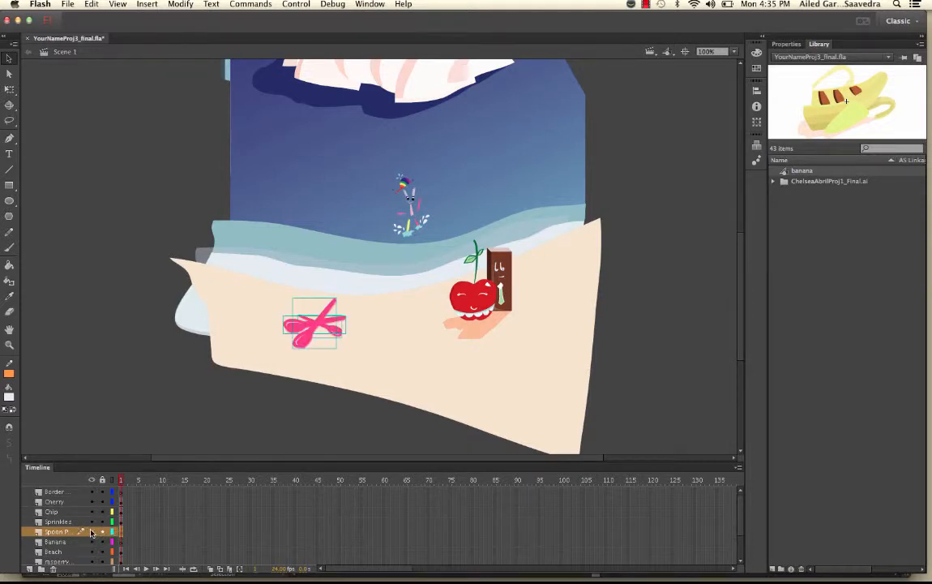
{"action": "right_click", "coordinate": [315, 326]}
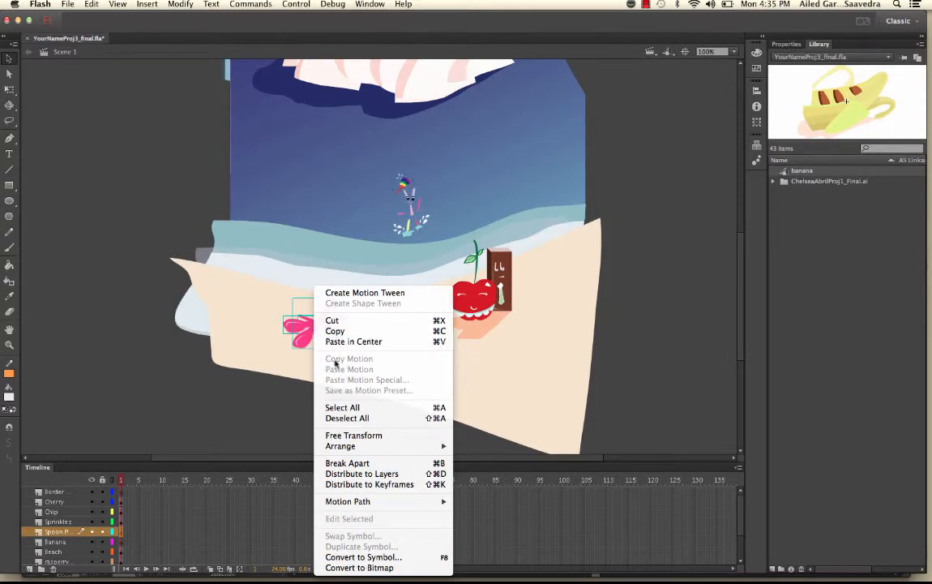
{"action": "left_click", "coordinate": [358, 557]}
{"action": "type", "text": "Sp"}
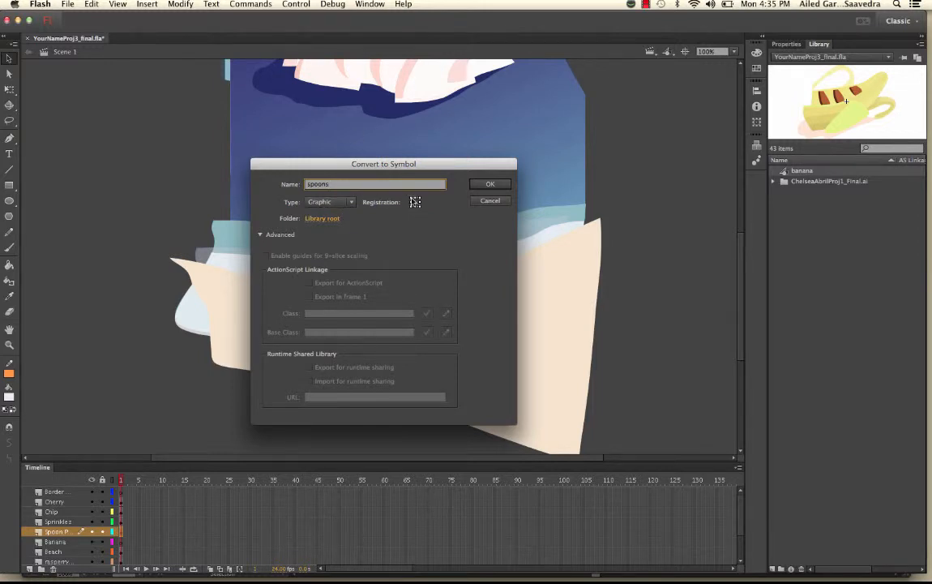
{"action": "left_click", "coordinate": [492, 184]}
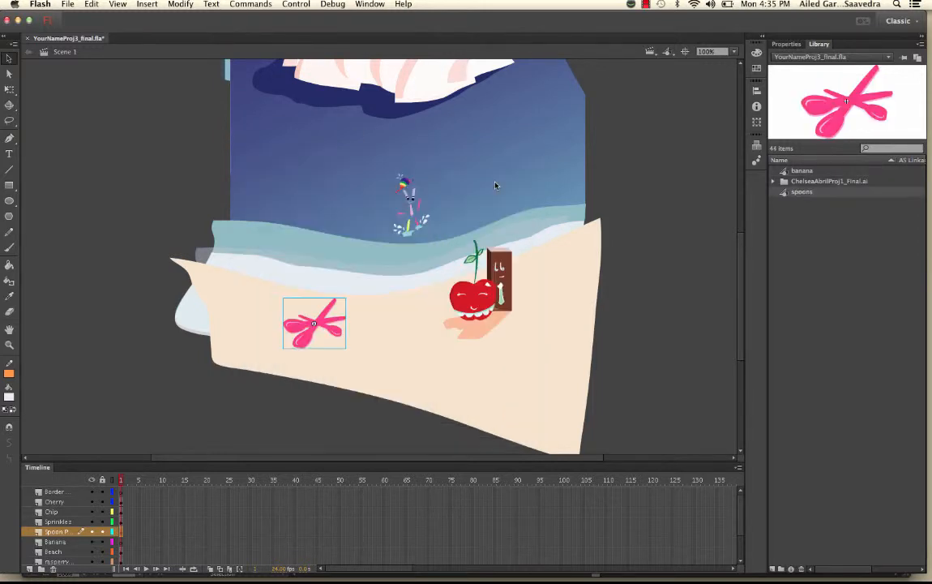
Step: Preview the banana and spoons symbols in the Library, then delete the spoon from the stage
{"action": "left_click", "coordinate": [796, 172]}
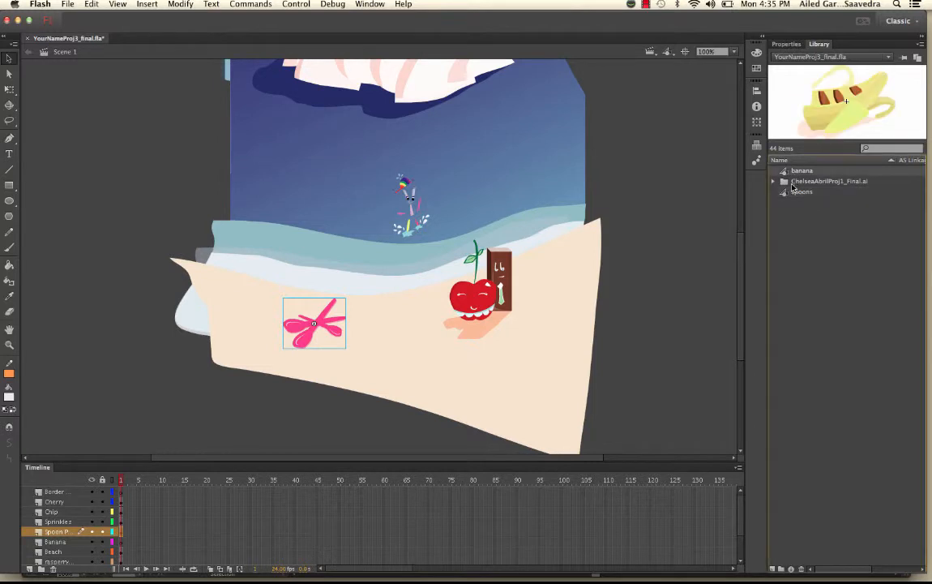
{"action": "left_click", "coordinate": [792, 196]}
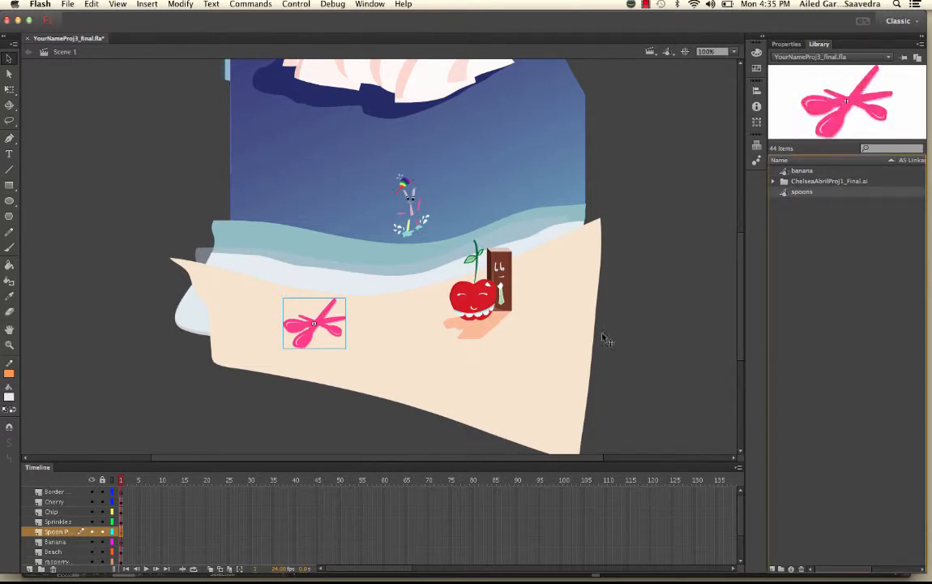
{"action": "left_click", "coordinate": [324, 327]}
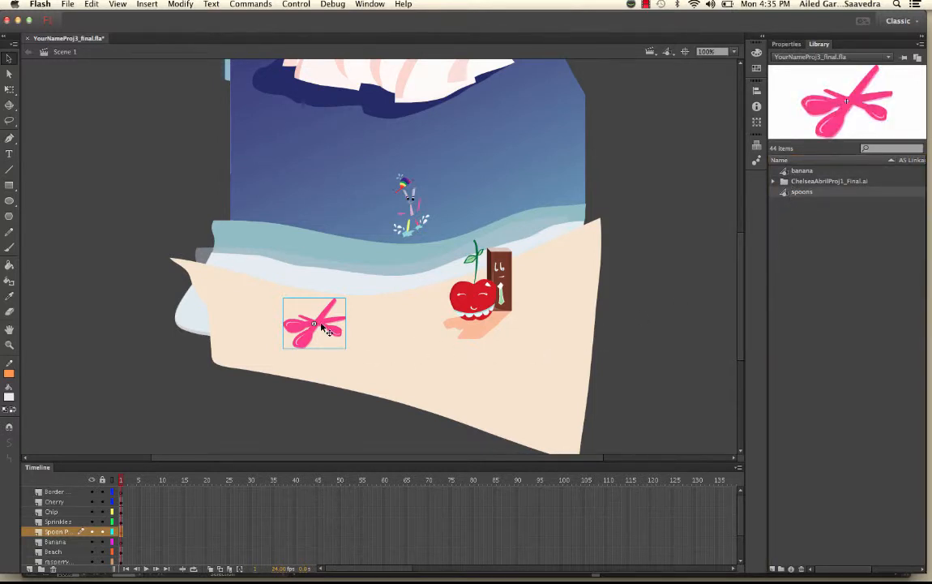
{"action": "key", "text": "Delete"}
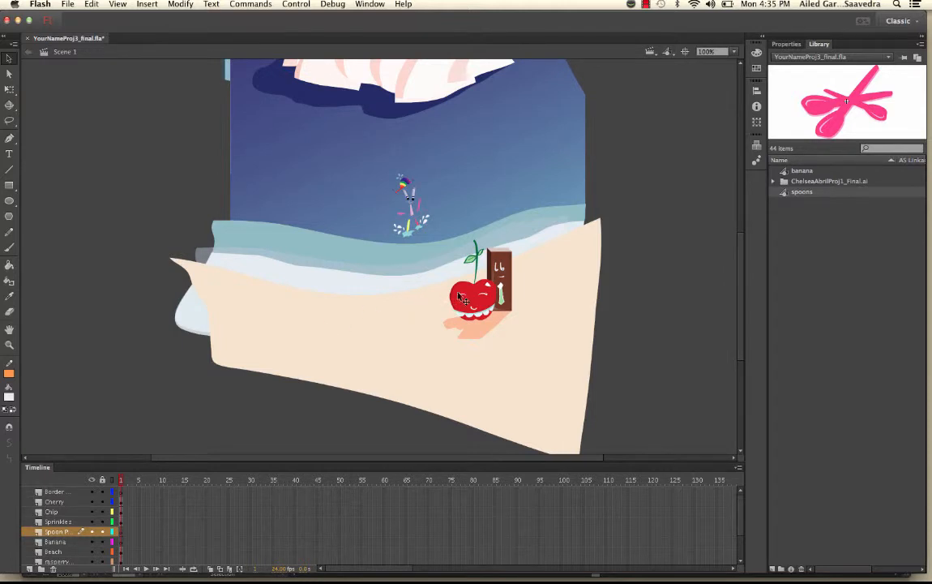
{"action": "left_click", "coordinate": [462, 299]}
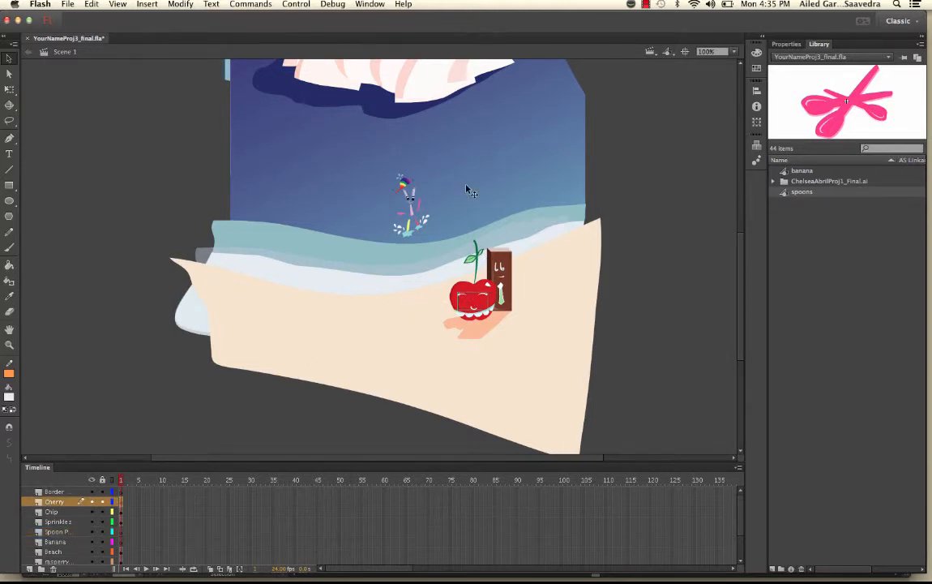
{"action": "scroll", "coordinate": [466, 190], "scroll_direction": "up", "scroll_amount": 5}
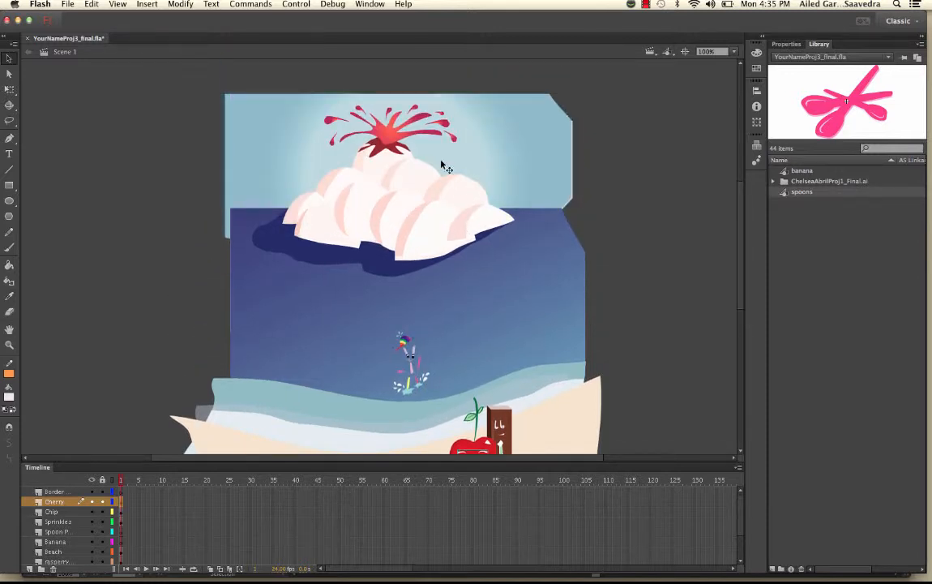
Step: Select both parts of the splash, make it a Graphic symbol 'rasberry squirts', then delete it
{"action": "left_click", "coordinate": [395, 140]}
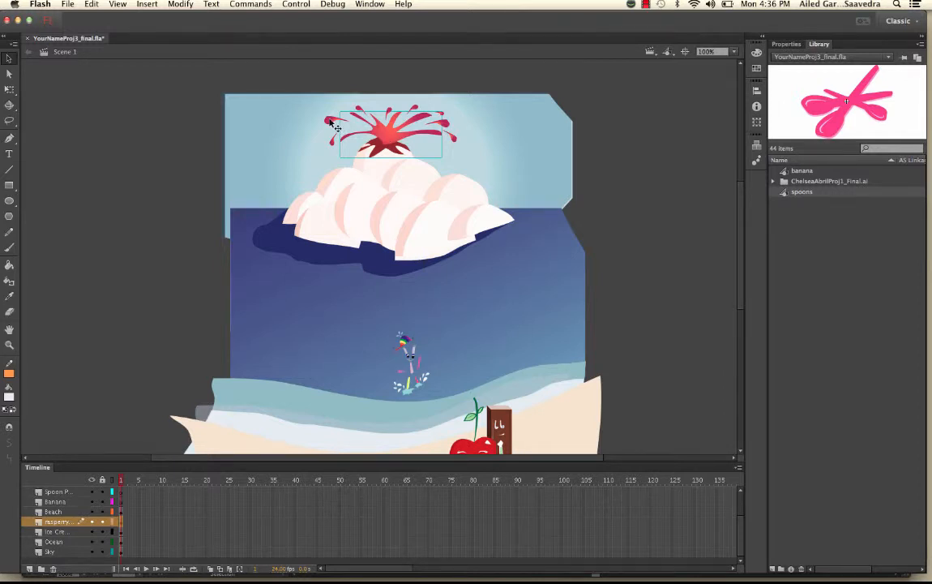
{"action": "left_click", "coordinate": [334, 125], "text": "shift"}
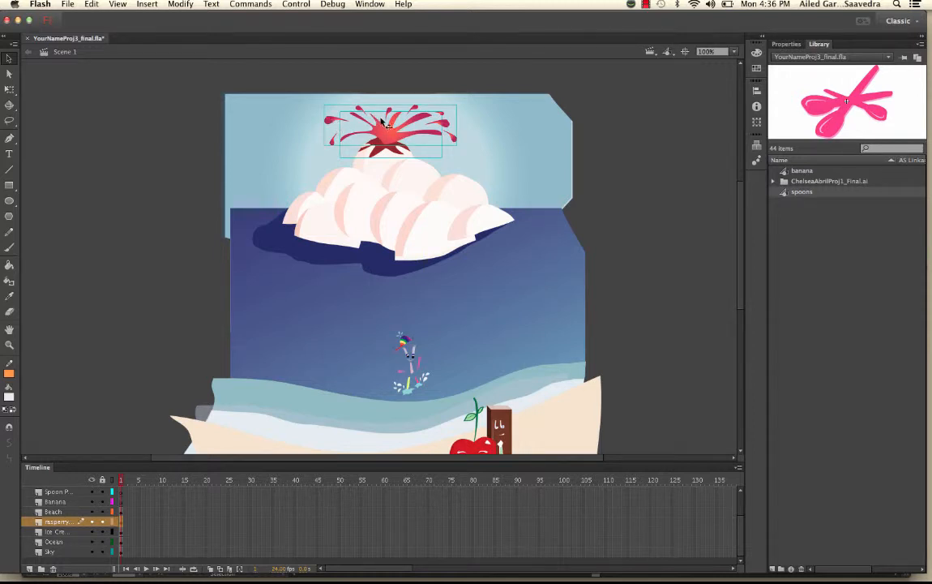
{"action": "right_click", "coordinate": [392, 130]}
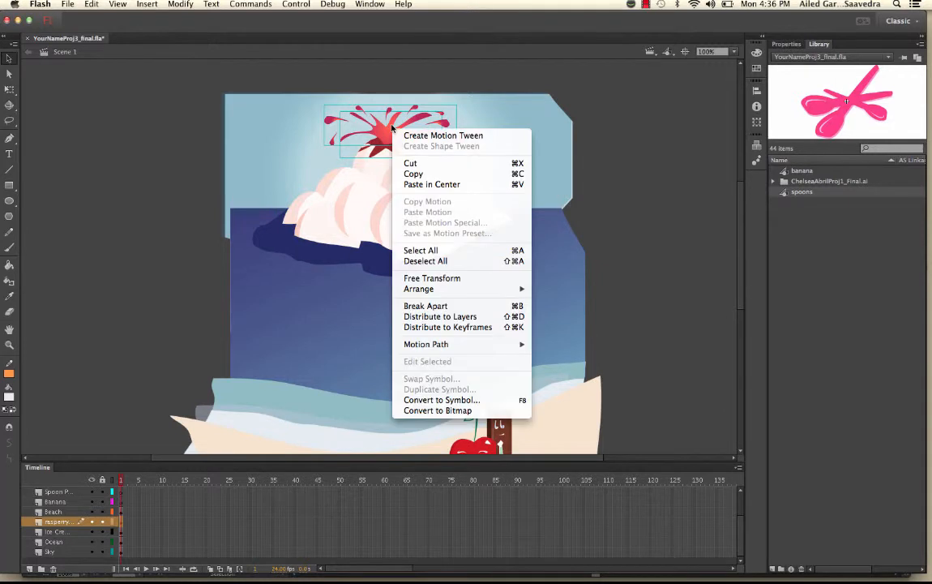
{"action": "left_click", "coordinate": [454, 400]}
{"action": "type", "text": "rasb"}
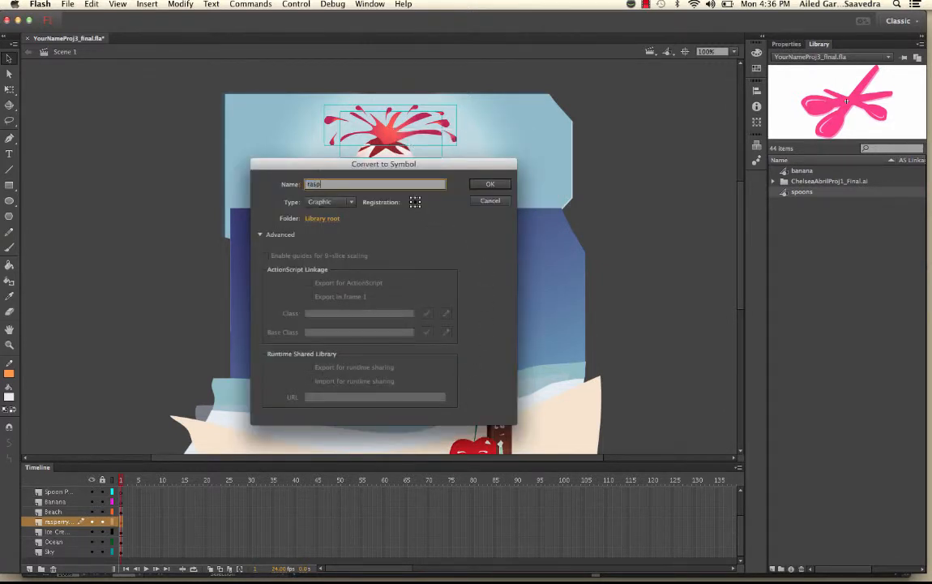
{"action": "type", "text": "eryy s"}
{"action": "key", "text": "BackSpace"}
{"action": "key", "text": "BackSpace"}
{"action": "key", "text": "BackSpace"}
{"action": "key", "text": "BackSpace"}
{"action": "type", "text": "ry squir"}
{"action": "left_click", "coordinate": [489, 184]}
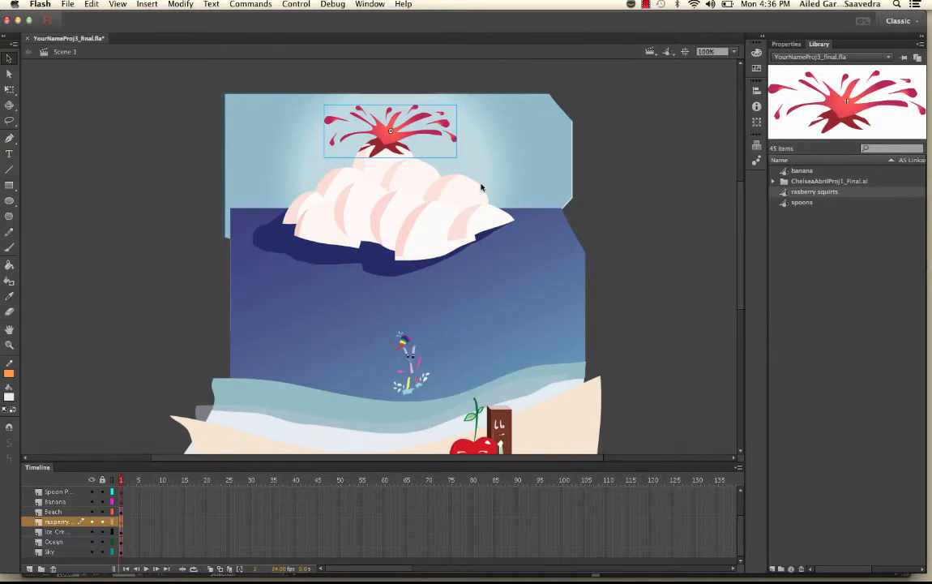
{"action": "key", "text": "Delete"}
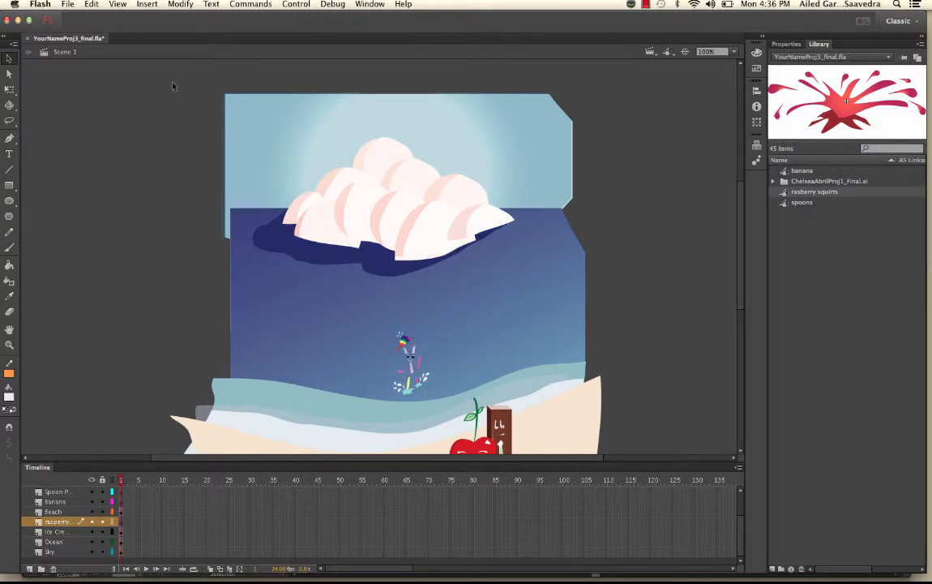
Step: Marquee-delete every object on the stage, then delete the layers from Cherry through Sky
{"action": "left_click_drag", "start_coordinate": [154, 73], "coordinate": [640, 473]}
{"action": "key", "text": "Delete"}
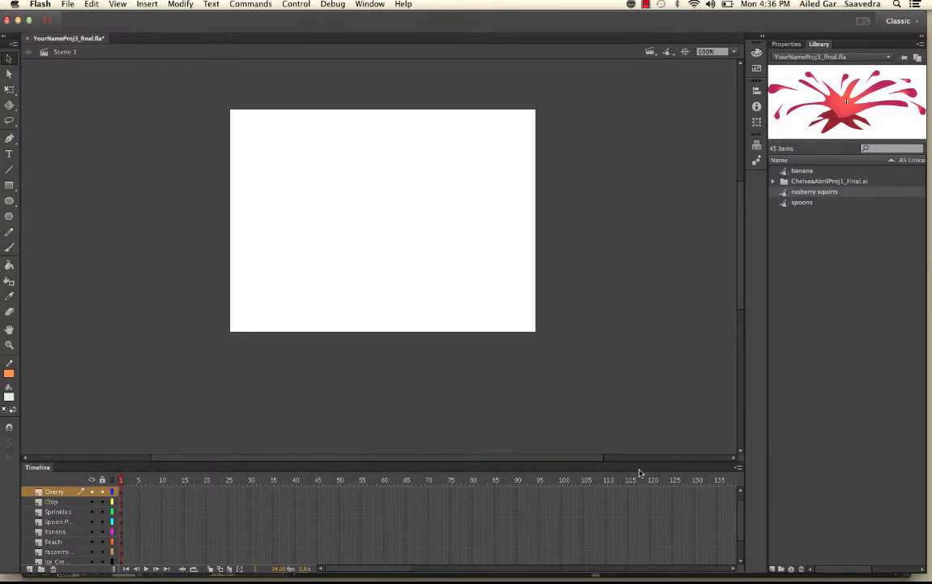
{"action": "scroll", "coordinate": [293, 217], "scroll_direction": "down", "scroll_amount": 5}
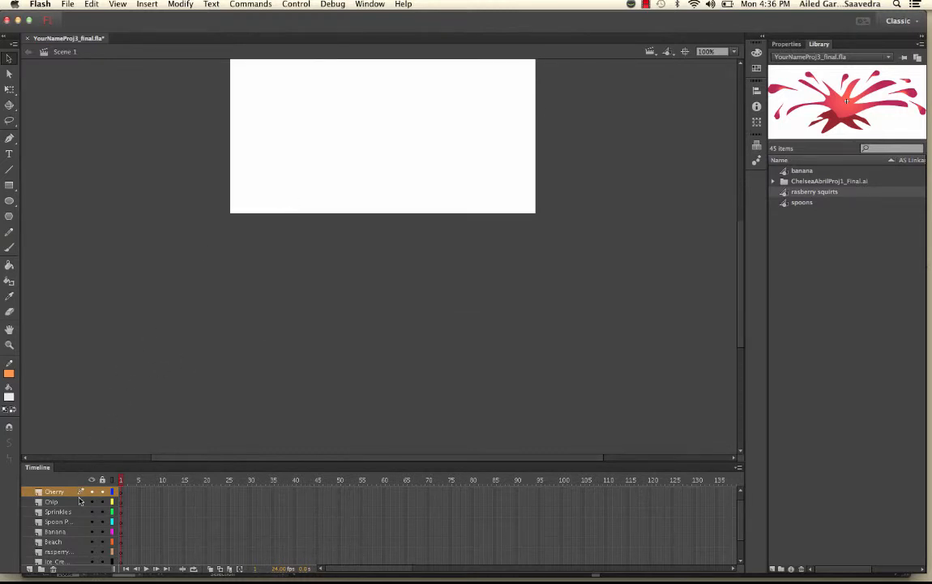
{"action": "scroll", "coordinate": [73, 518], "scroll_direction": "down", "scroll_amount": 3}
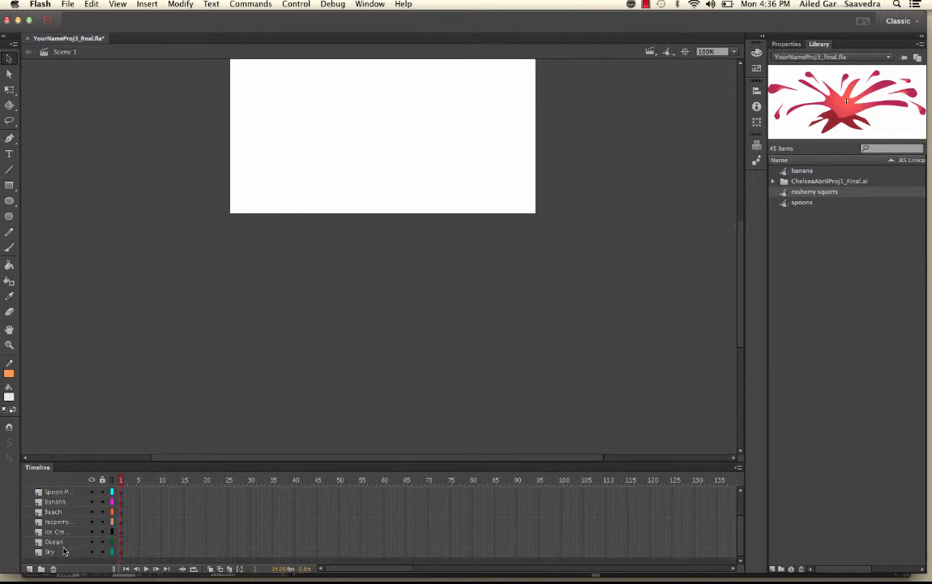
{"action": "left_click", "coordinate": [64, 552]}
{"action": "scroll", "coordinate": [64, 551], "scroll_direction": "up", "scroll_amount": 4}
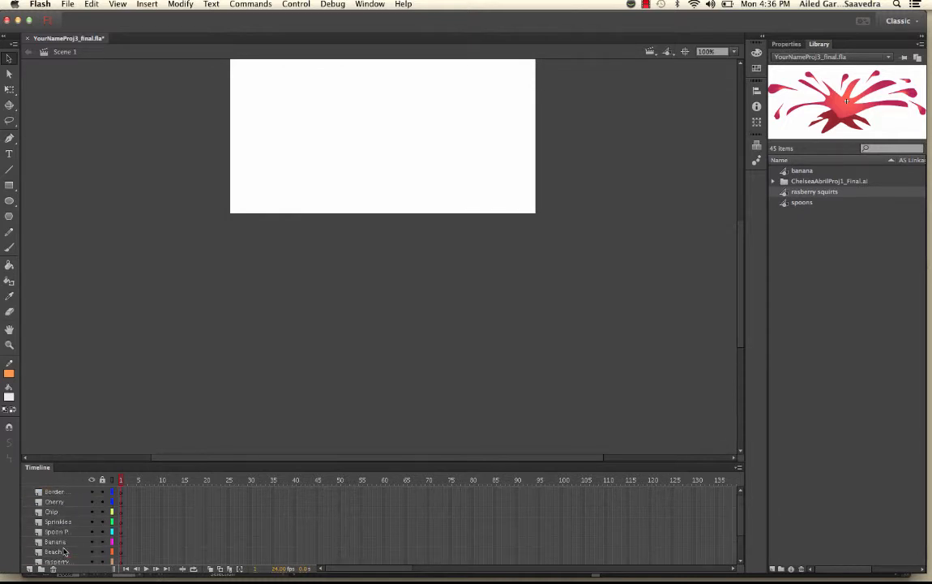
{"action": "scroll", "coordinate": [64, 552], "scroll_direction": "down", "scroll_amount": 4}
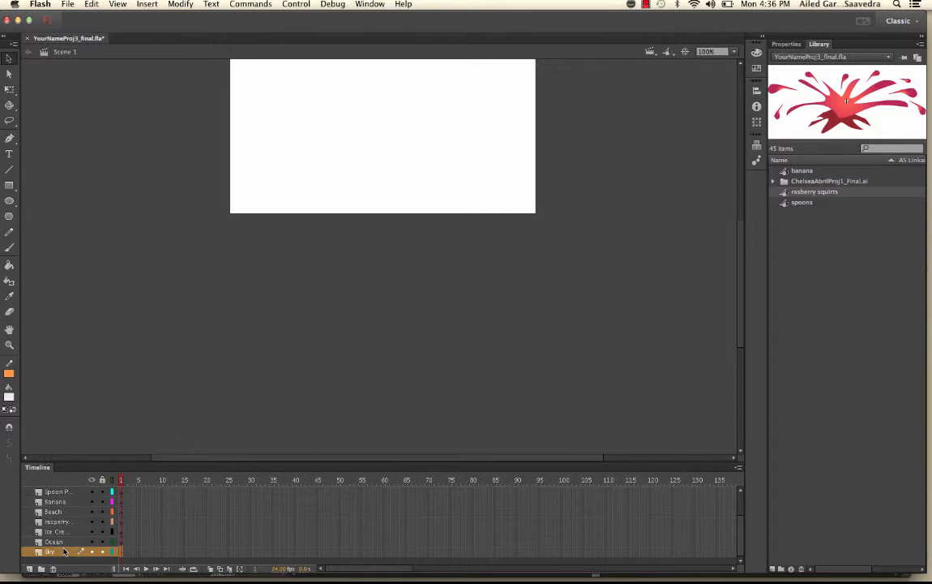
{"action": "scroll", "coordinate": [64, 552], "scroll_direction": "up", "scroll_amount": 4}
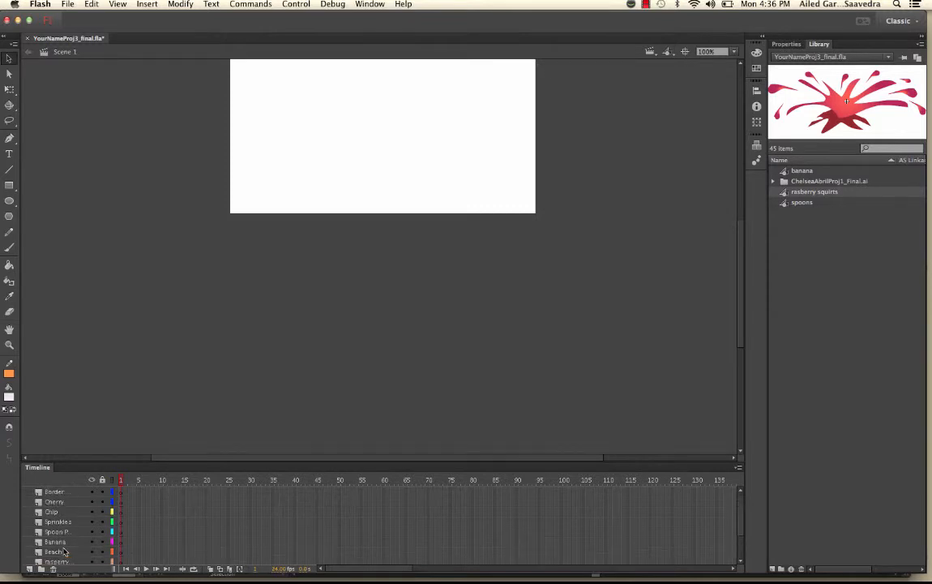
{"action": "left_click", "coordinate": [56, 504], "text": "shift"}
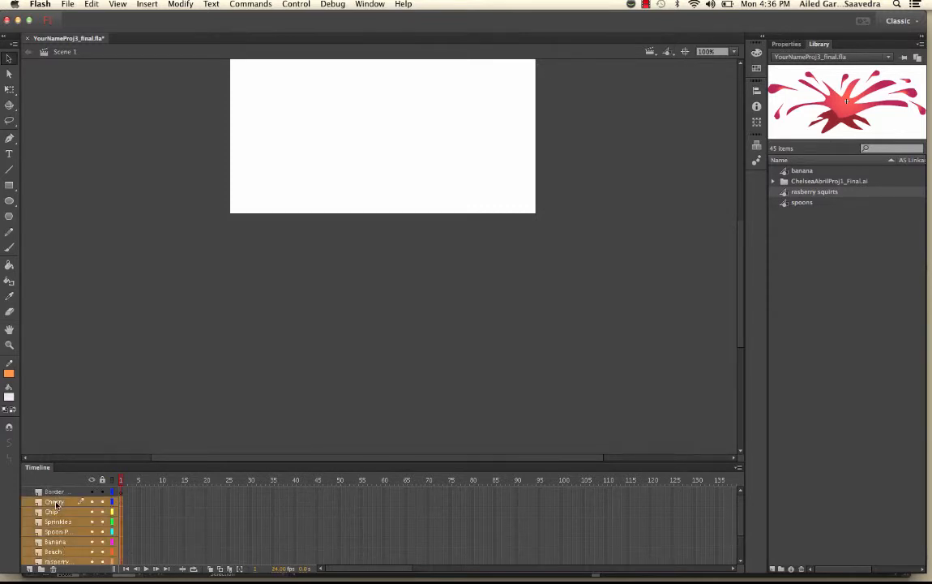
{"action": "right_click", "coordinate": [55, 503]}
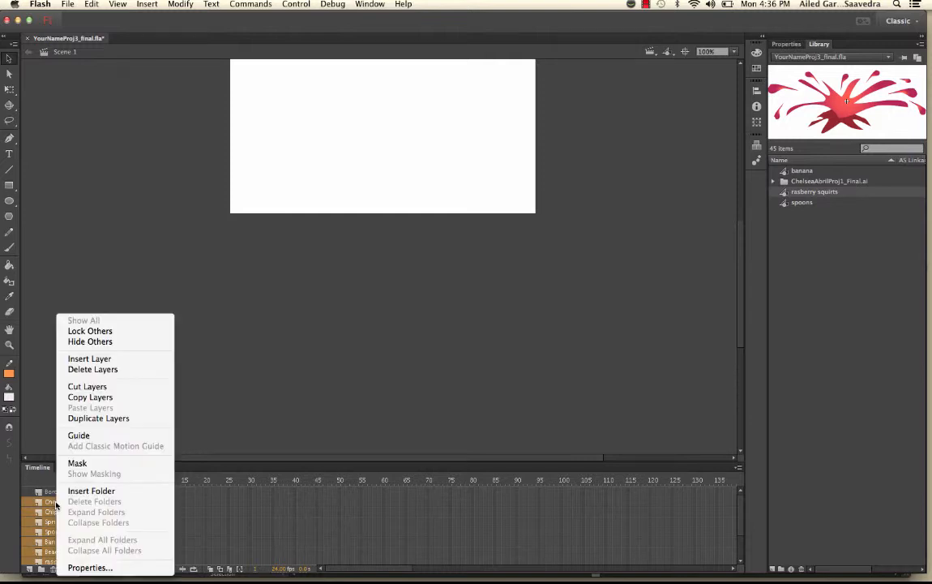
{"action": "left_click", "coordinate": [92, 370]}
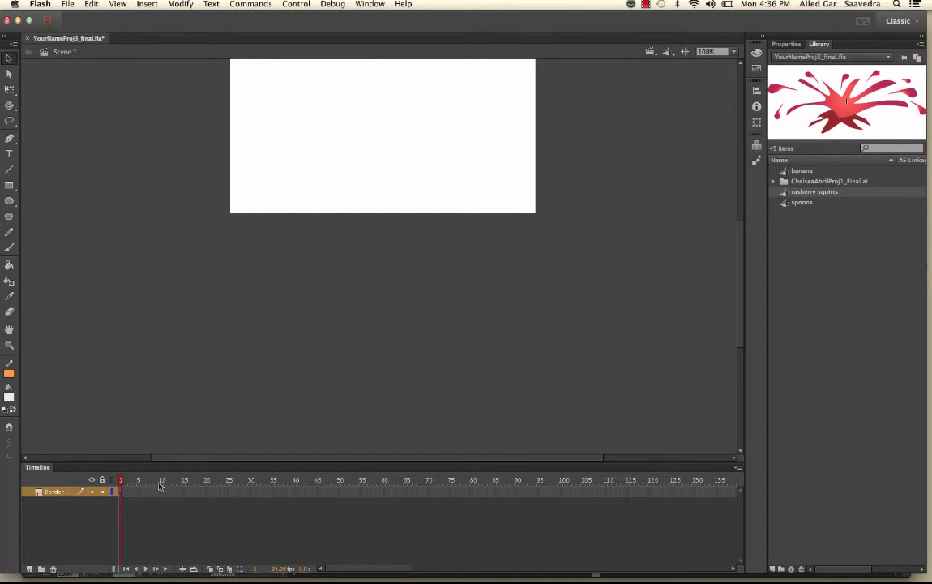
Step: Rename the Border layer to 'background'
{"action": "double_click", "coordinate": [50, 492]}
{"action": "type", "text": "back"}
{"action": "type", "text": "ground"}
{"action": "key", "text": "Return"}
{"action": "scroll", "coordinate": [434, 183], "scroll_direction": "up", "scroll_amount": 3}
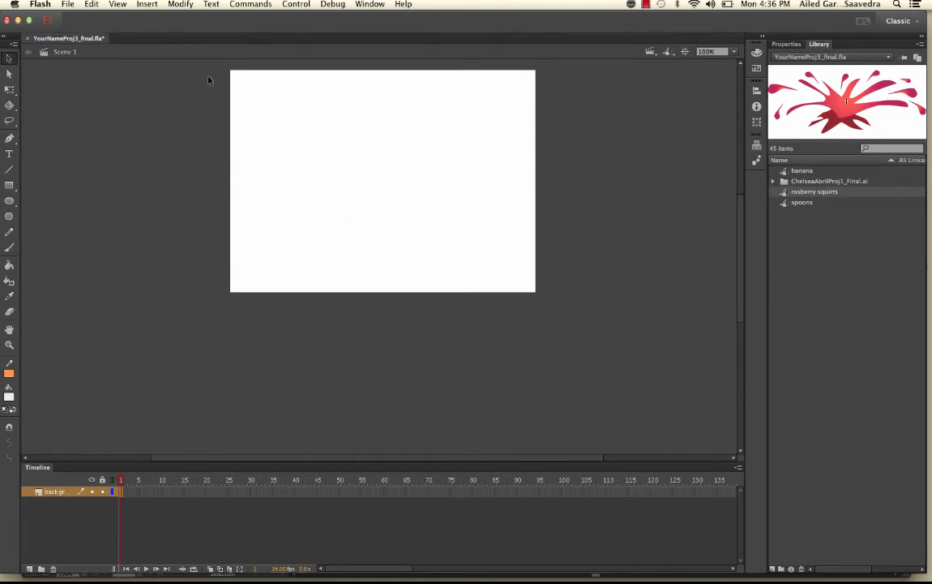
Step: Save As a new file named with the student's name followed by Proj3_Library
{"action": "left_click", "coordinate": [68, 4]}
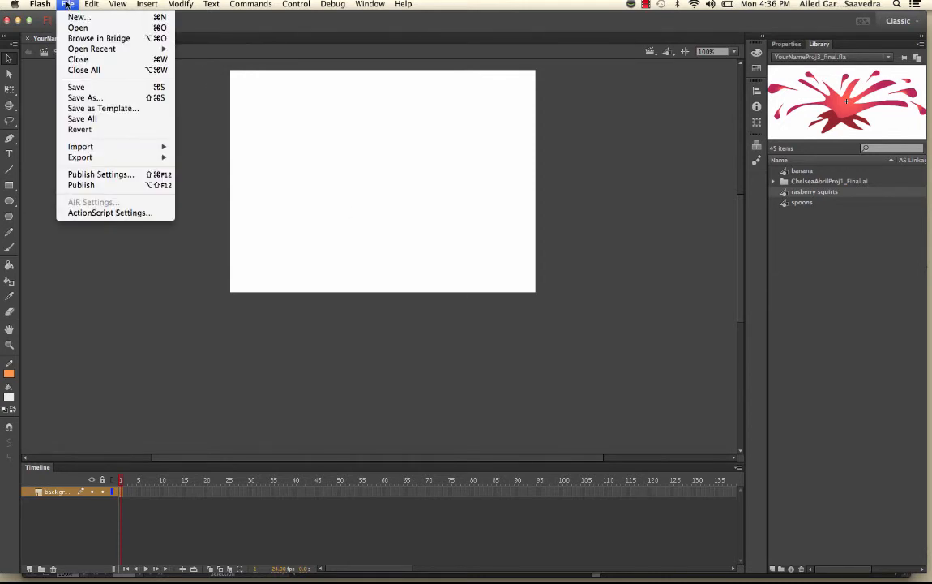
{"action": "left_click", "coordinate": [88, 98]}
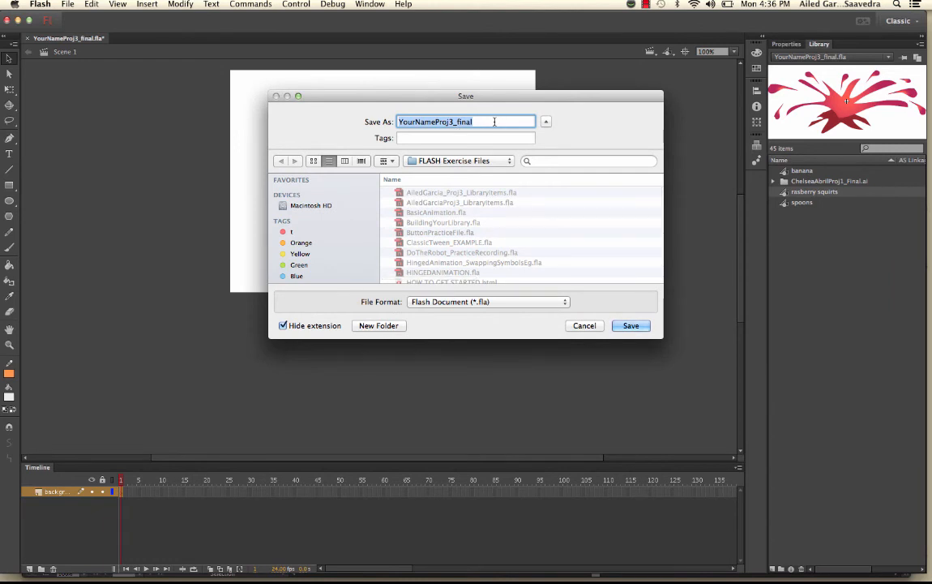
{"action": "left_click_drag", "start_coordinate": [436, 122], "coordinate": [396, 122]}
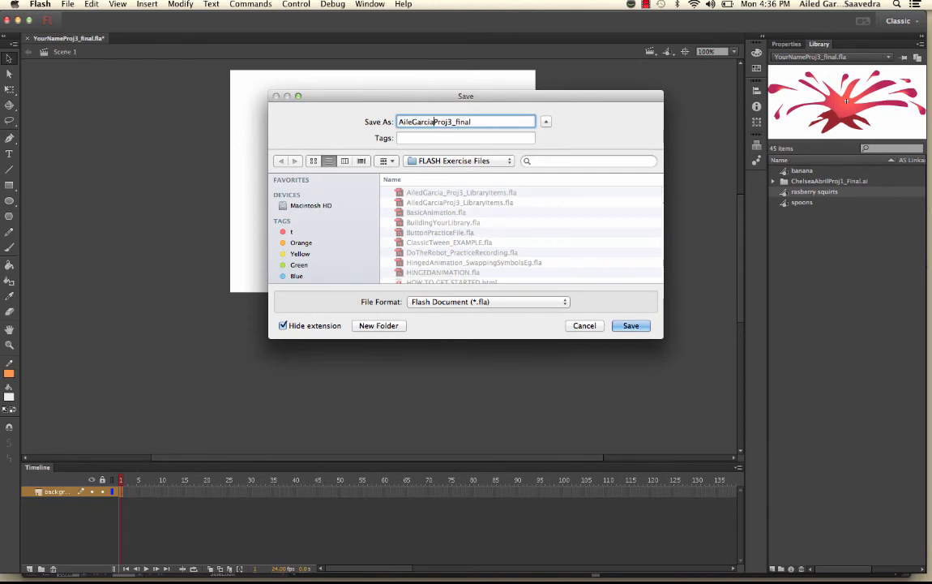
{"action": "left_click_drag", "start_coordinate": [456, 121], "coordinate": [502, 122]}
{"action": "type", "text": "Libray"}
{"action": "key", "text": "BackSpace"}
{"action": "type", "text": "ry"}
{"action": "left_click", "coordinate": [629, 326]}
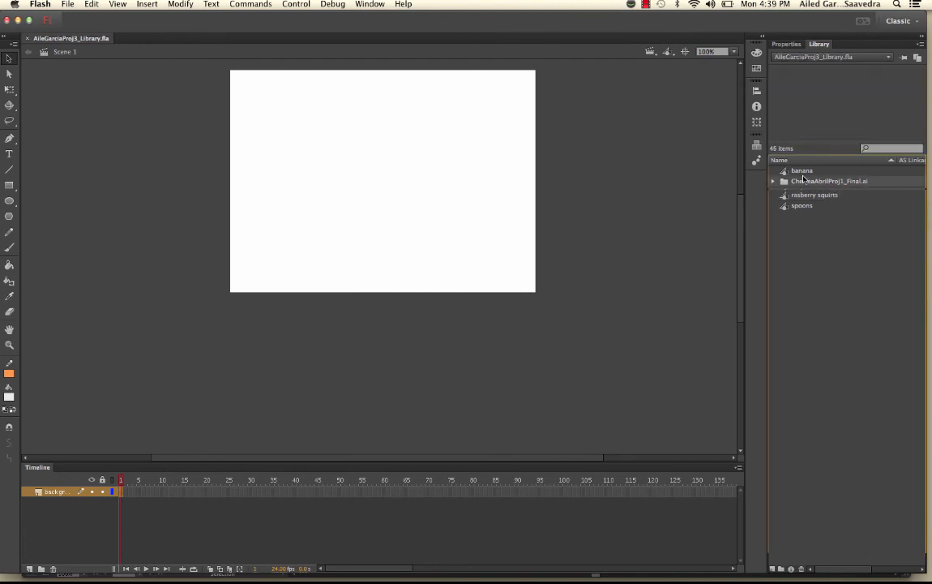
Step: Preview the banana, rasberry squirts and spoons symbols in the Library
{"action": "left_click", "coordinate": [802, 170]}
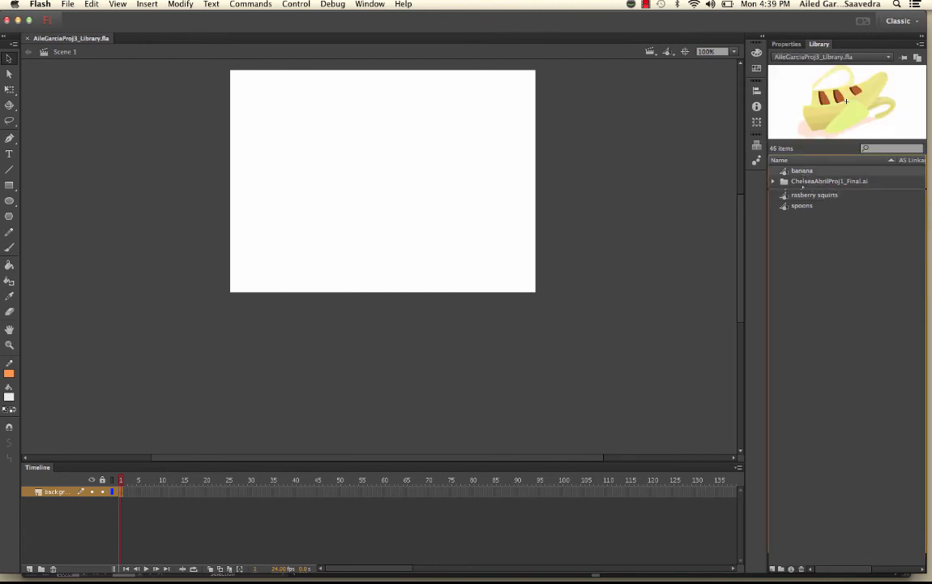
{"action": "left_click", "coordinate": [814, 195]}
{"action": "left_click", "coordinate": [802, 206]}
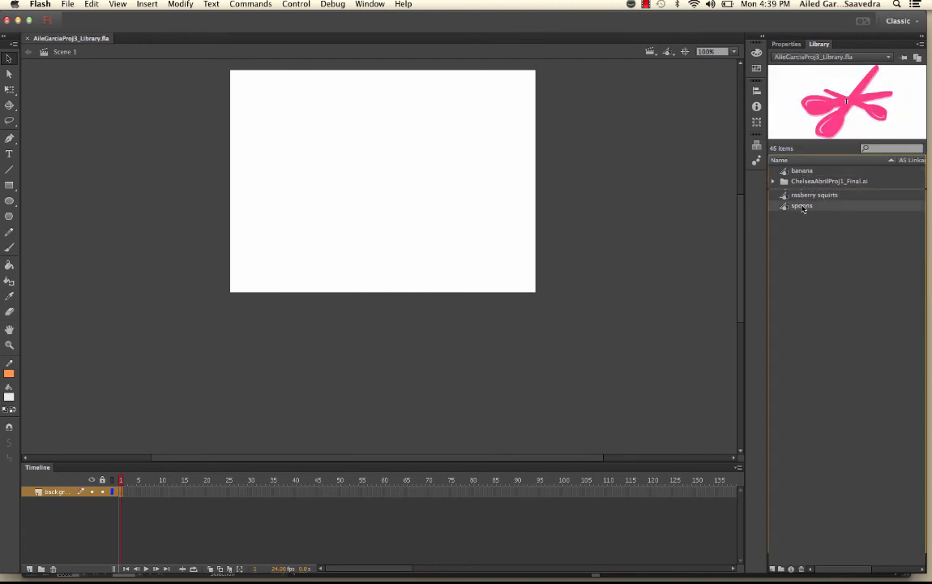